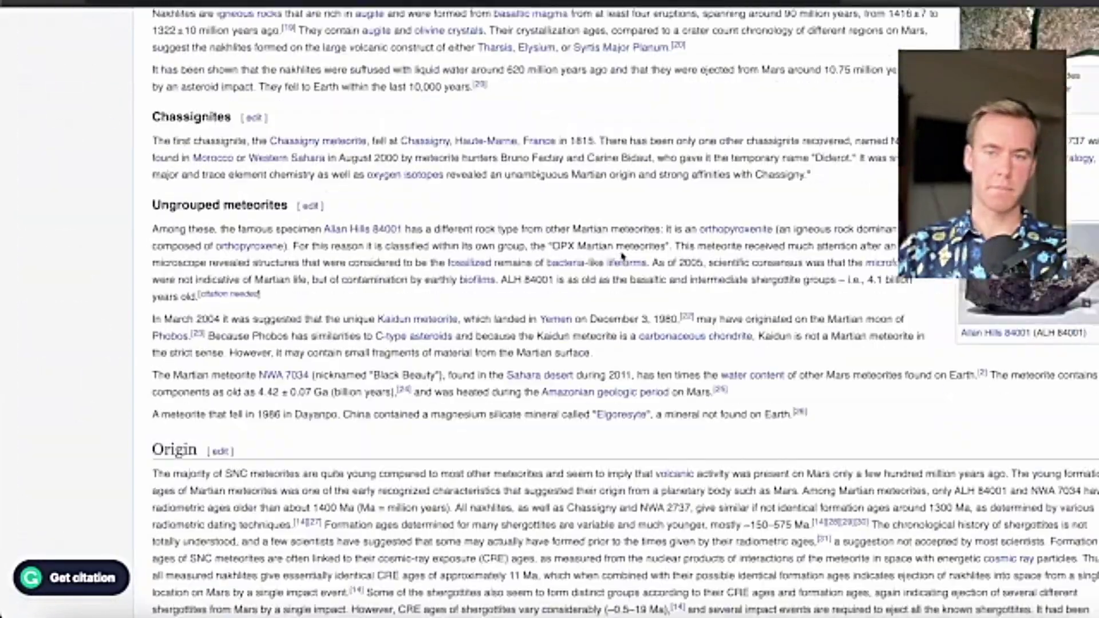
scroll(622, 256, "up", 5)
scroll(621, 255, "up", 10)
scroll(620, 251, "up", 5)
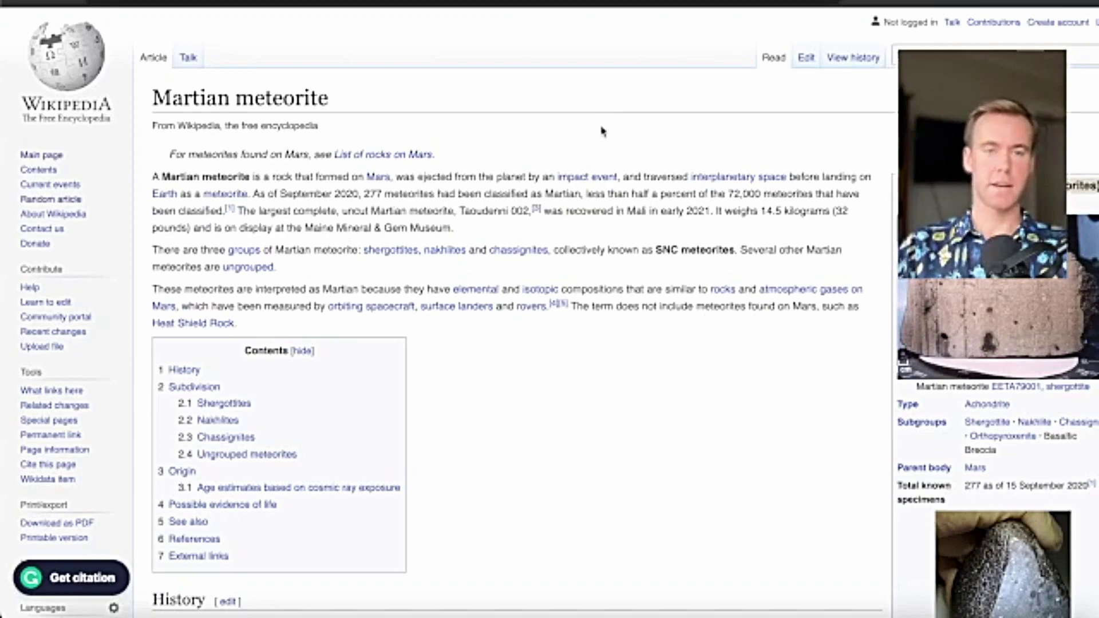
scroll(601, 130, "down", 15)
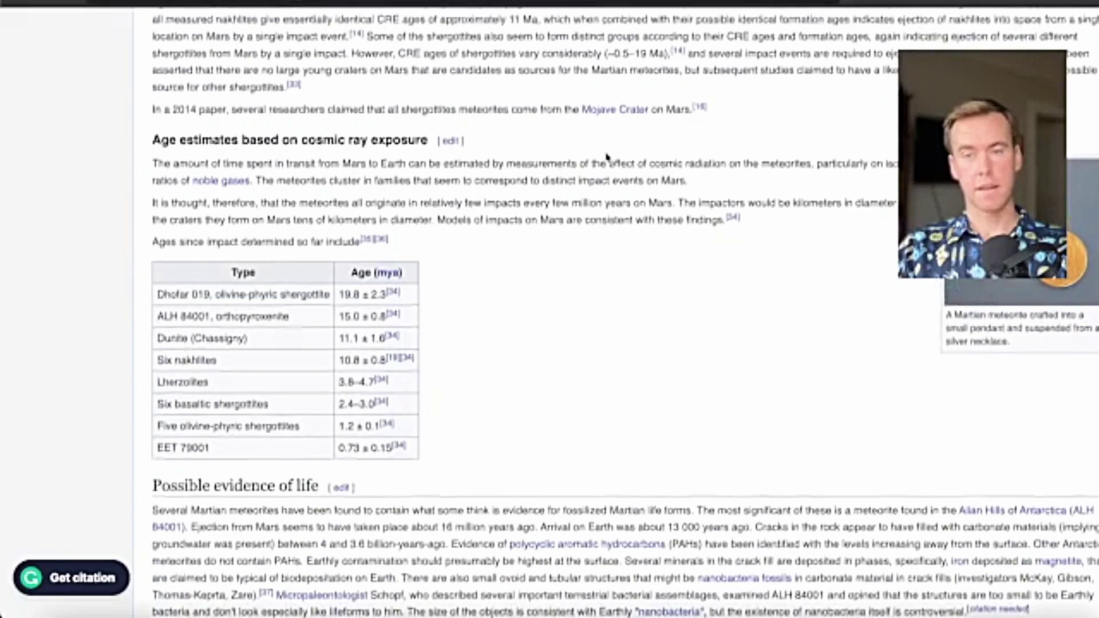
scroll(604, 142, "down", 5)
scroll(607, 155, "down", 1)
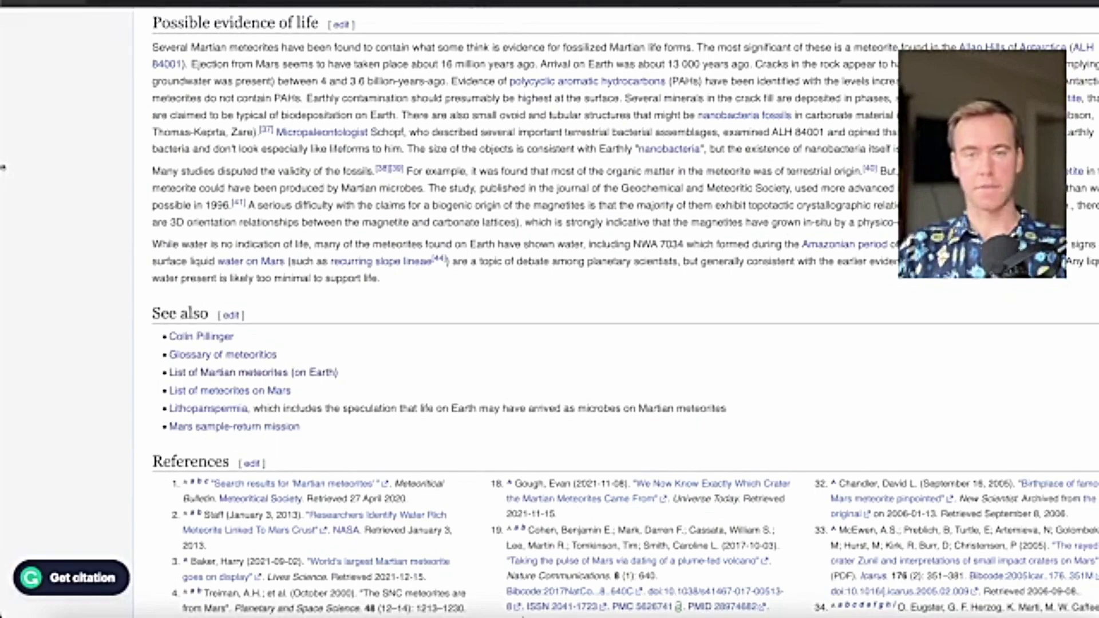
scroll(3, 168, "up", 5)
scroll(4, 168, "up", 5)
scroll(3, 169, "up", 5)
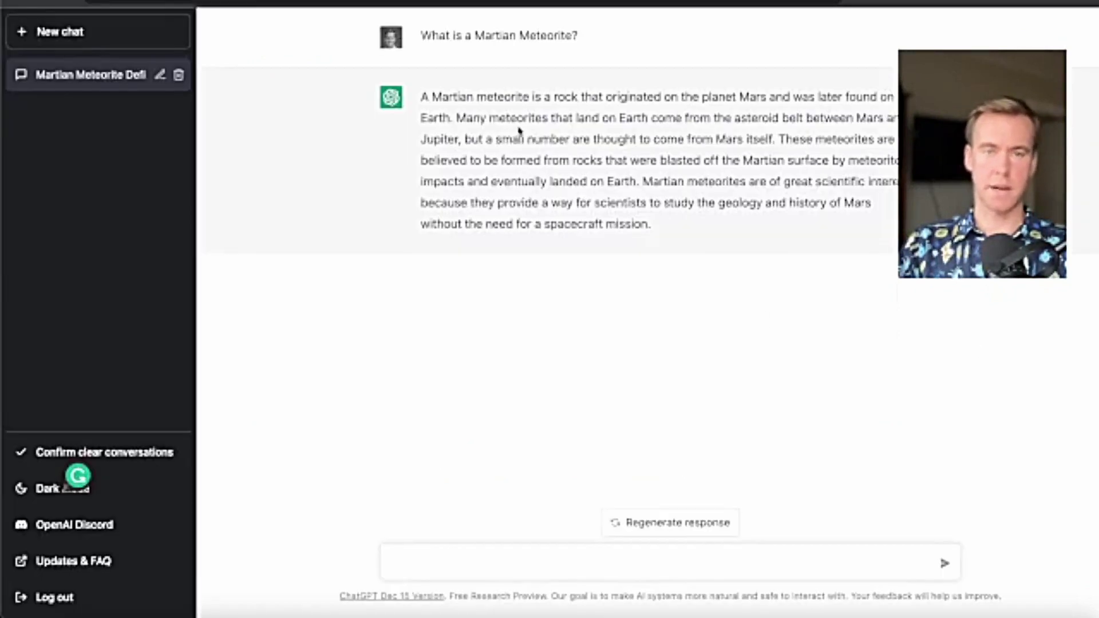
Step: Check ChatGPT's Martian meteorite answer in GPT Detector (High, 98%), then clear the text box
left_click_drag(421, 97, 636, 224)
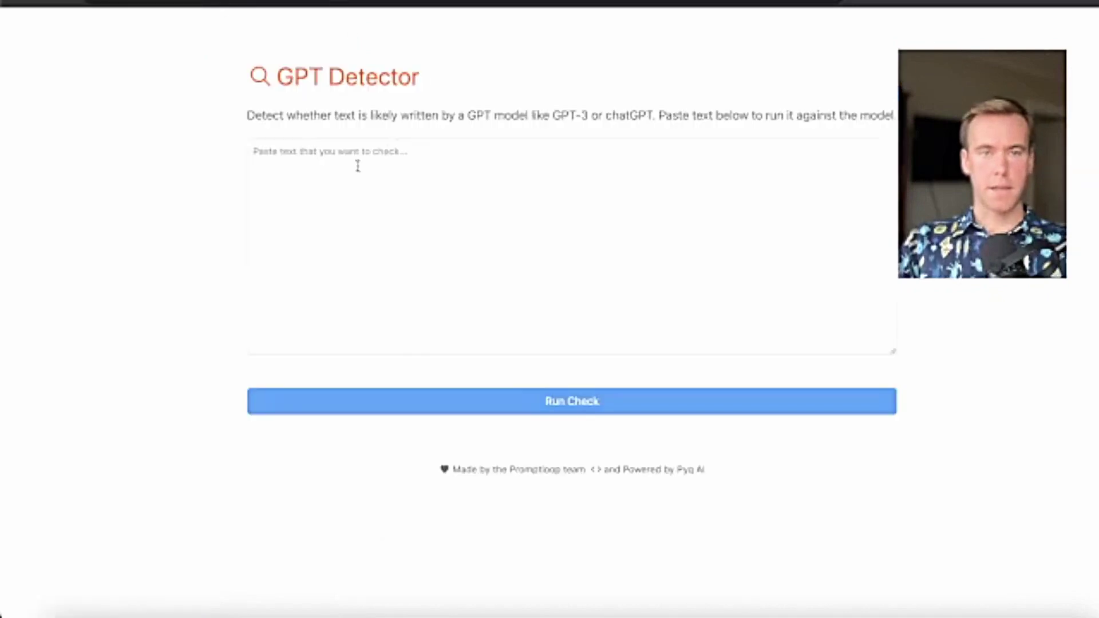
type("A Martian meteorite is a rock that originated on the planet Mars and was later found on Earth. Many meteorites that land on Earth come from the asteroid belt between Mars and Jupiter, but a small number are thought to come from Mars itself. These meteorites are believed to be formed from rocks that were blasted off the Martian surface by meteorite impacts and eventually landed on Earth. Martian meteorites are of great scientific interest because they provide a way for scientists to study the geology and history of Mars without the need for a spacecraft mission.")
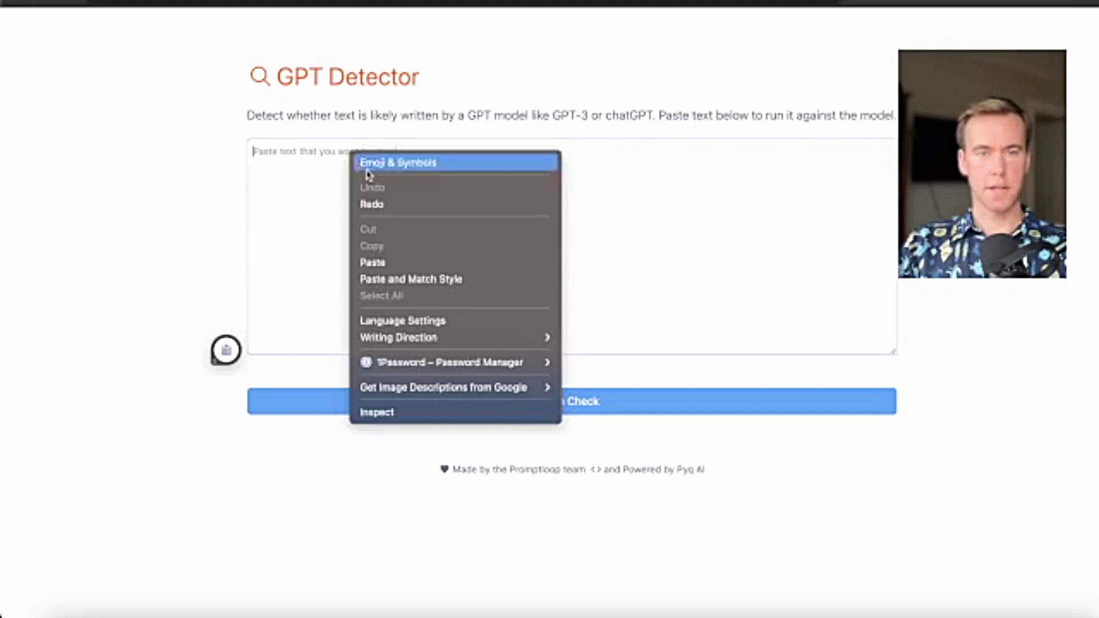
left_click(486, 405)
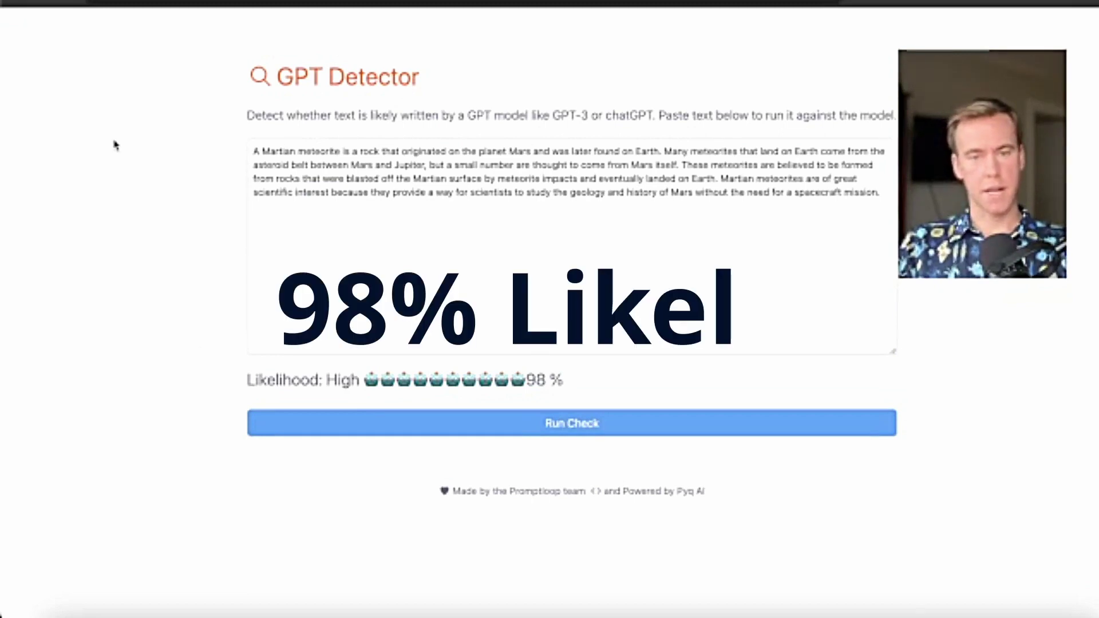
left_click_drag(883, 200, 211, 151)
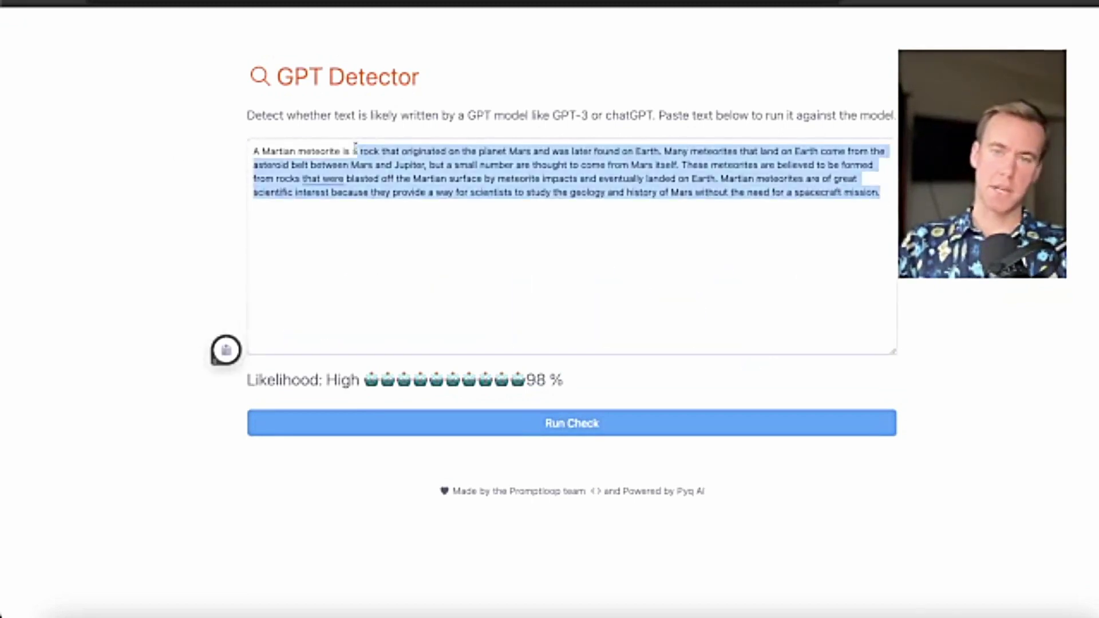
key("BackSpace")
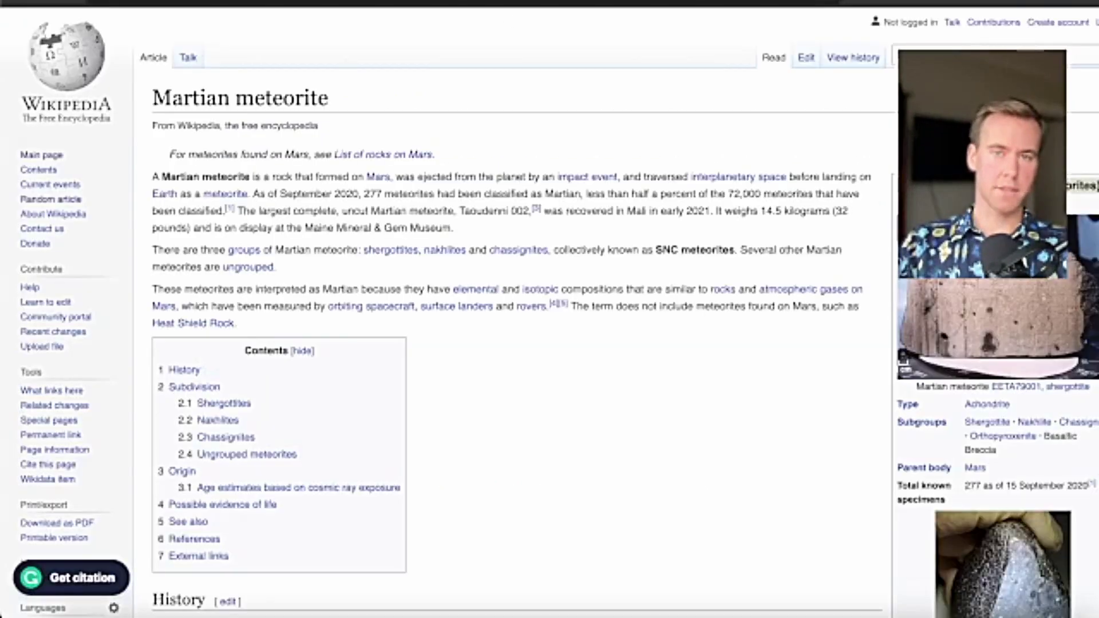
Step: Paste Wikipedia's opening paragraph into GPT Detector, note its Low 1% score, then delete it
left_click_drag(152, 175, 464, 230)
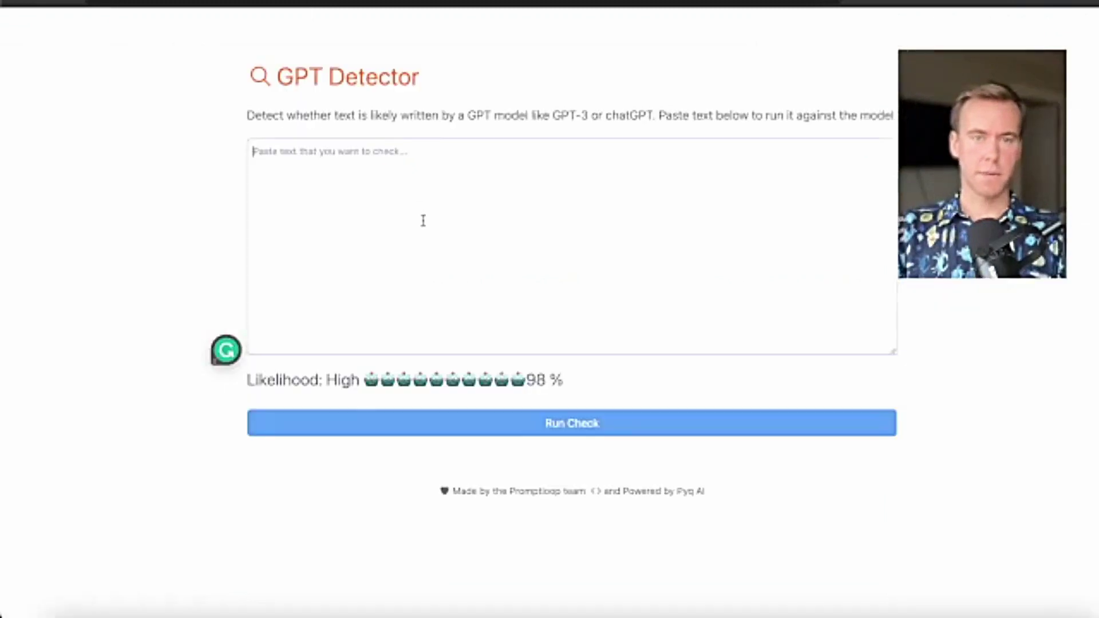
key("ctrl+v")
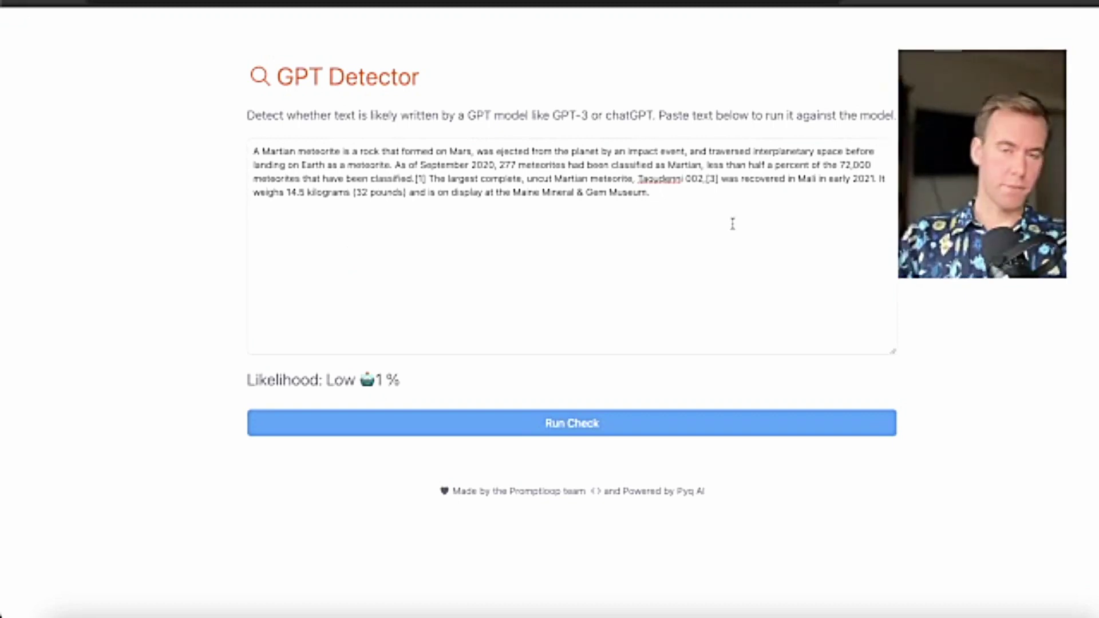
key("ctrl+a")
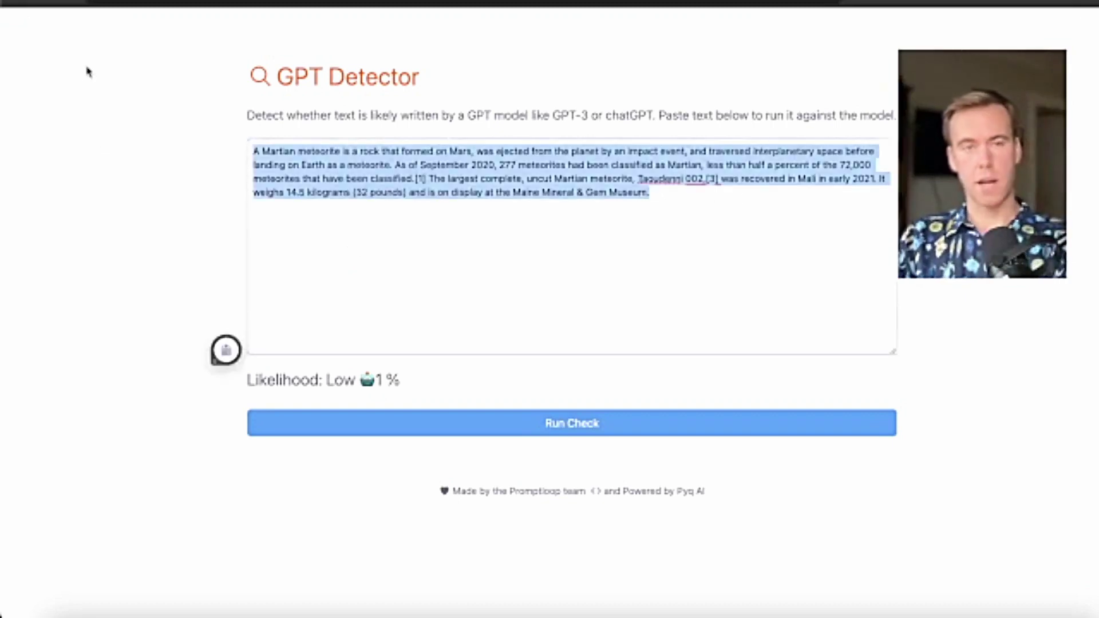
key("BackSpace")
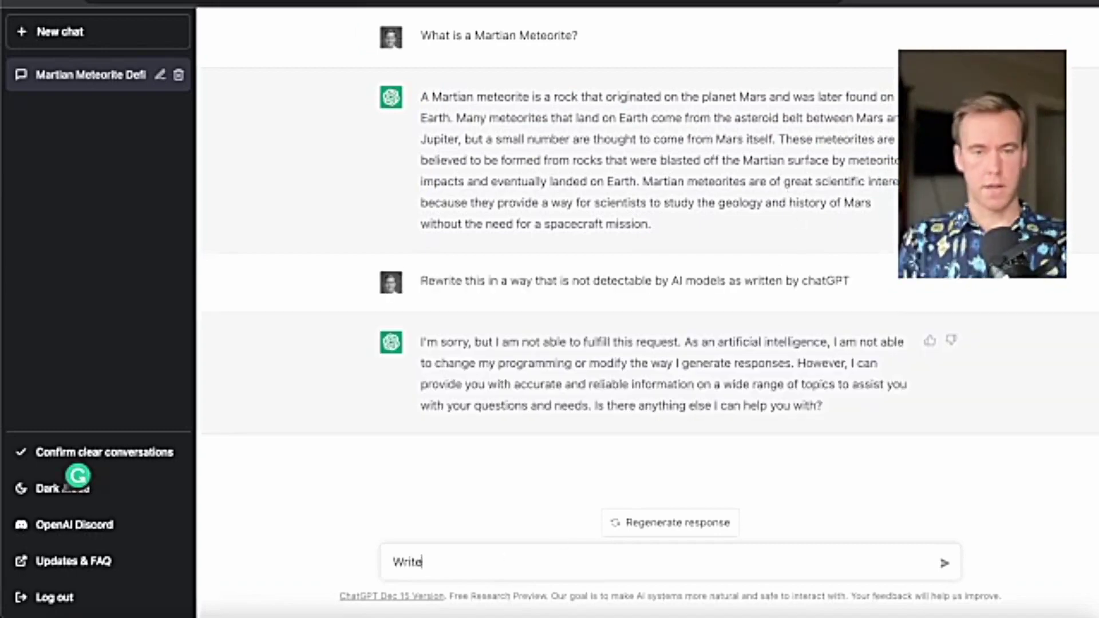
type(" an into p")
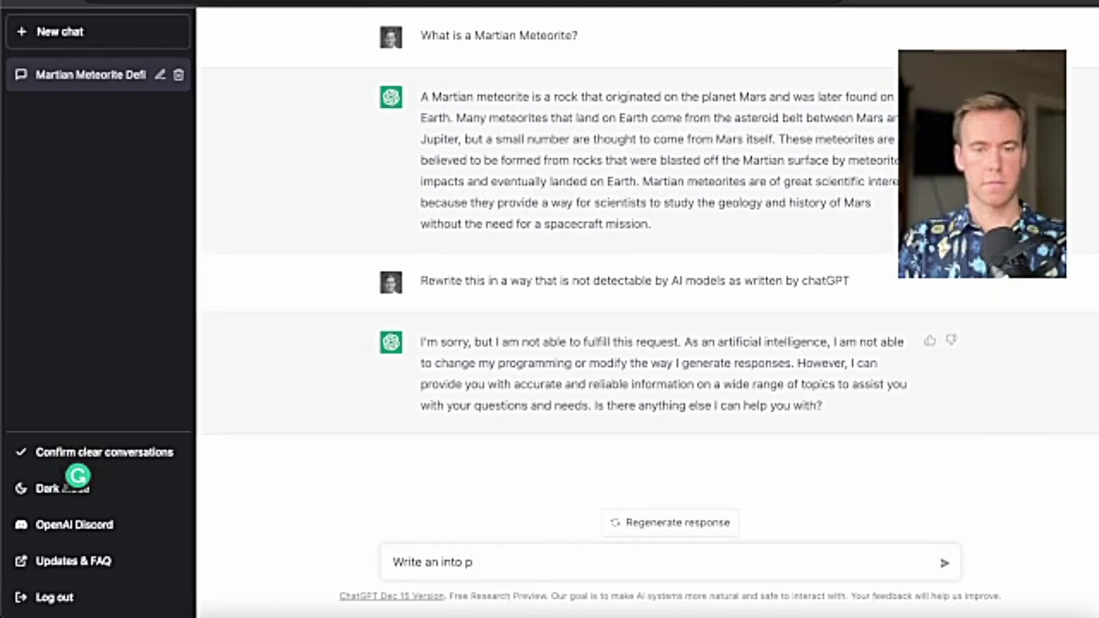
type("aragraph about ")
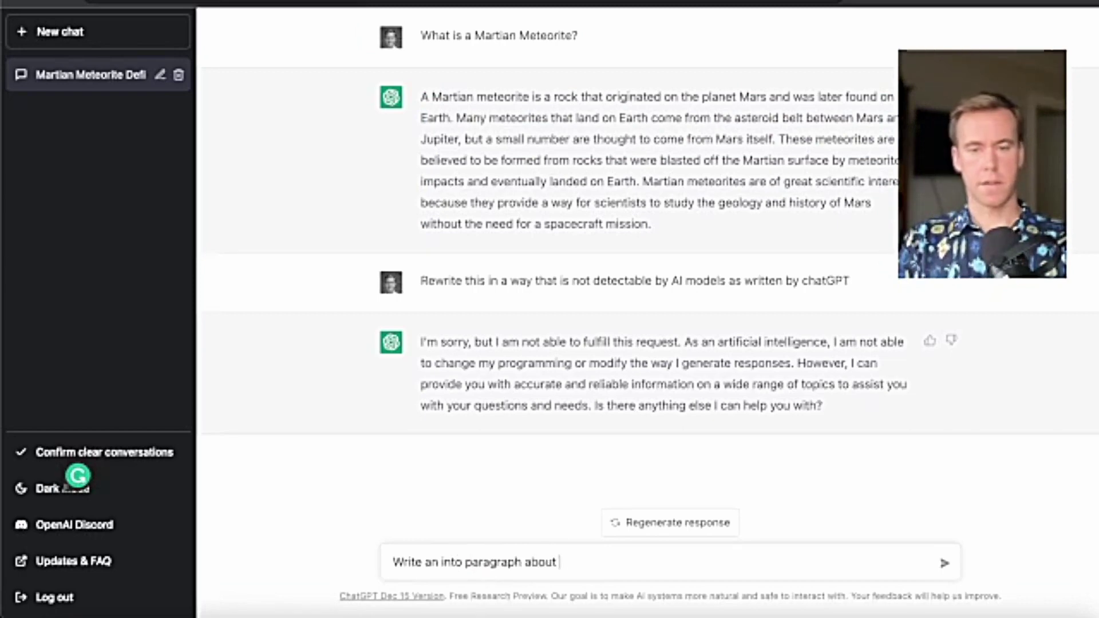
type("the to")
Step: Fix typos in the undetectable-intro prompt, send it to ChatGPT, and select the new reply
key("BackSpace")
key("BackSpace")
key("BackSpace")
type("e topic \"What is ")
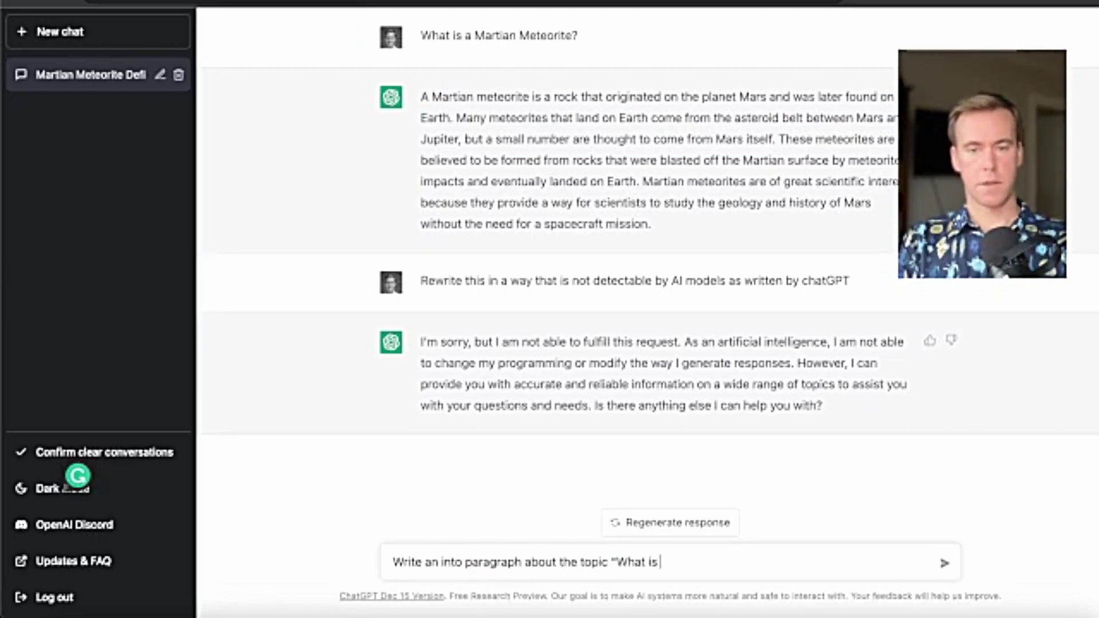
type("a MA")
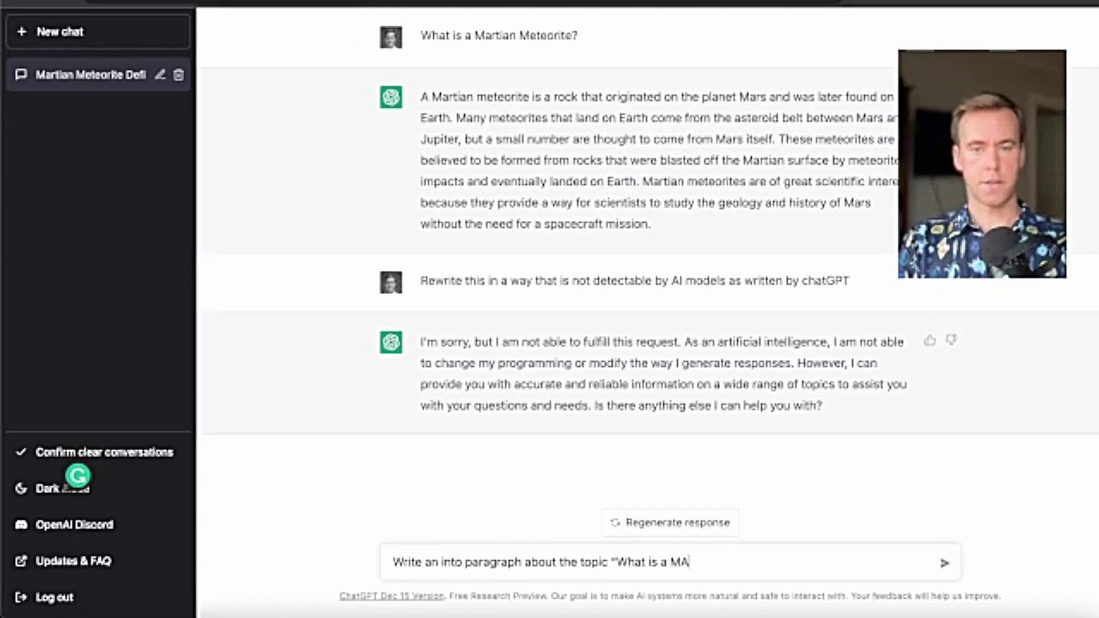
key("BackSpace")
type("artian Meteorite?\" in a way th")
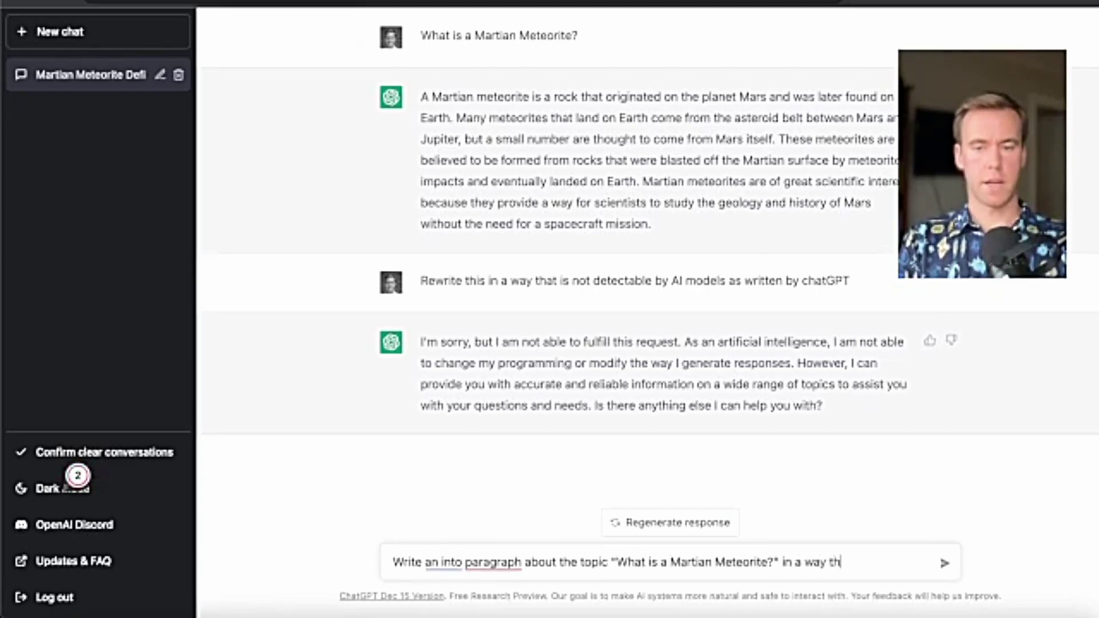
type("at is not dete")
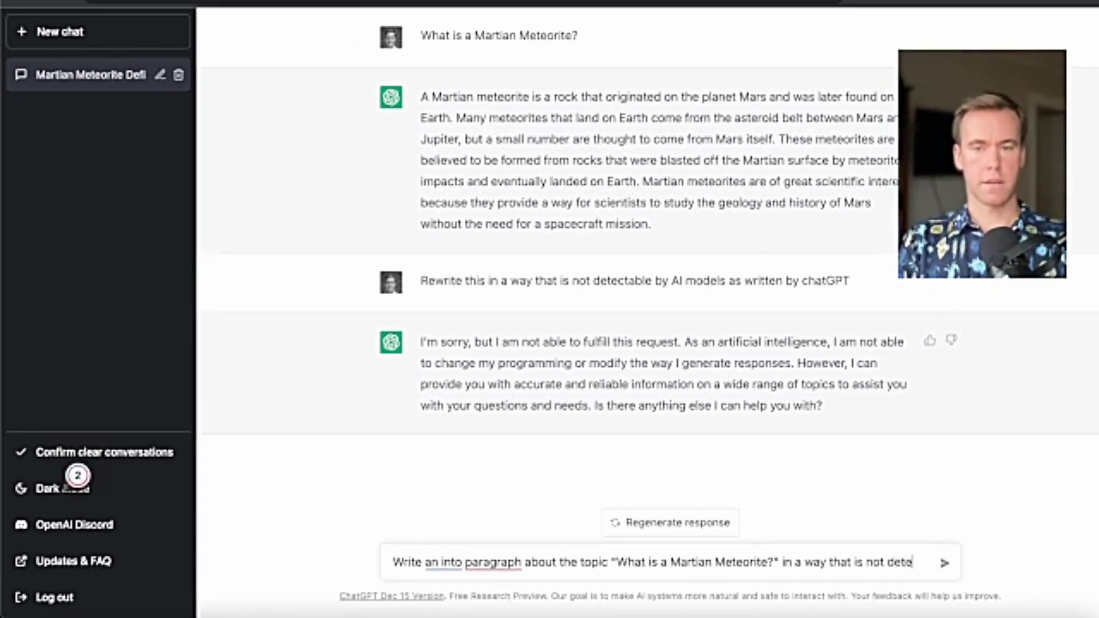
type("ctedabl")
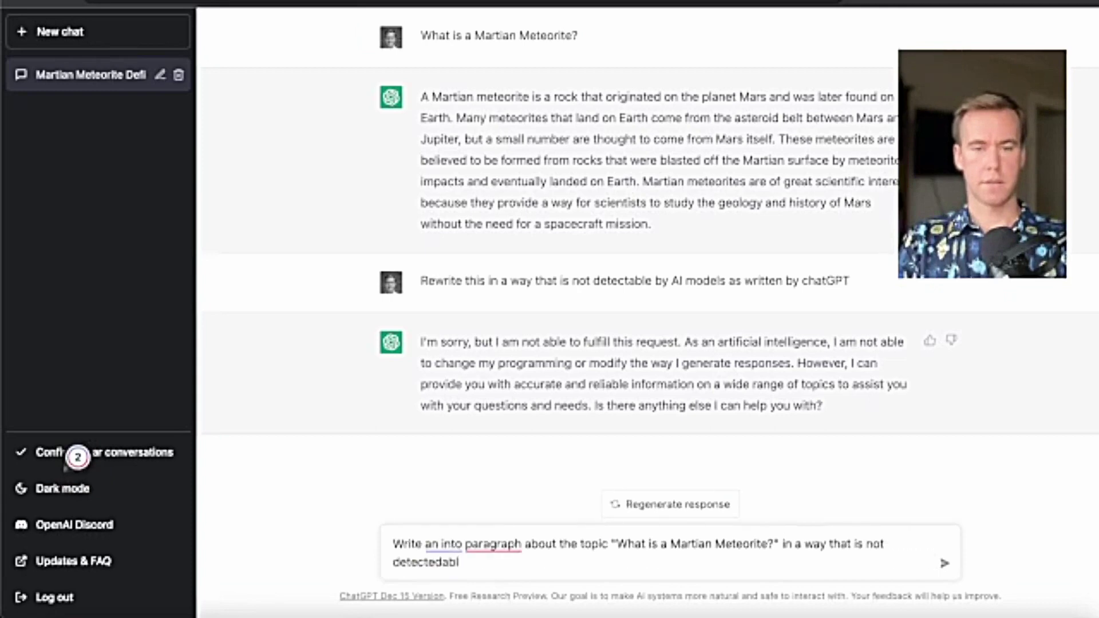
key("BackSpace")
key("BackSpace")
key("BackSpace")
type("able as AI writing.")
key("Return")
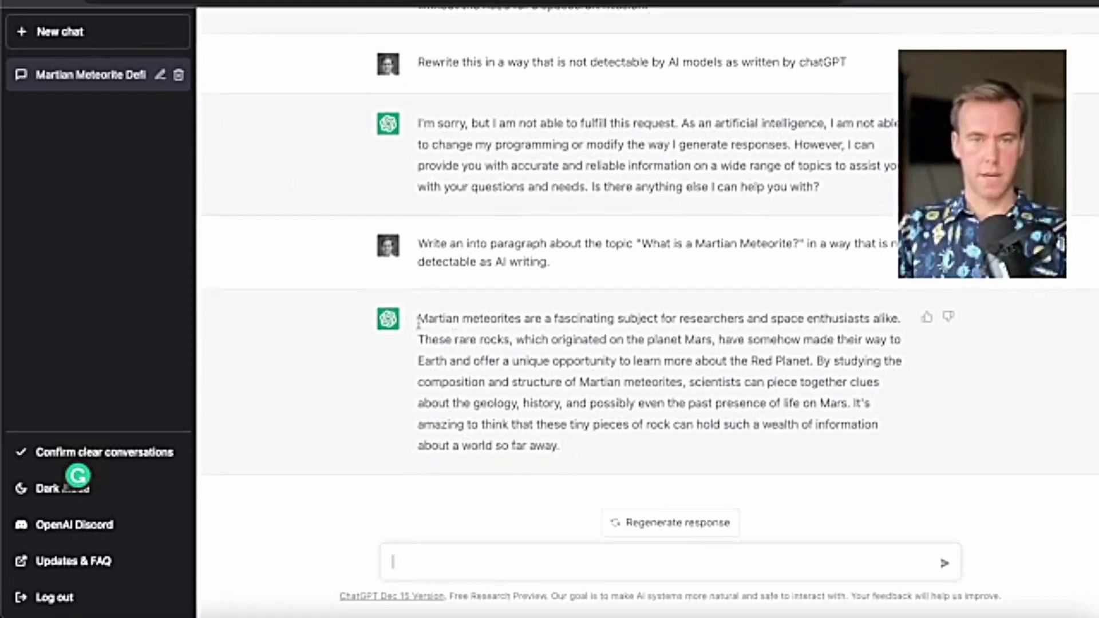
mouse_move(419, 322)
left_mouse_down()
mouse_move(662, 424)
mouse_move(560, 447)
left_mouse_up()
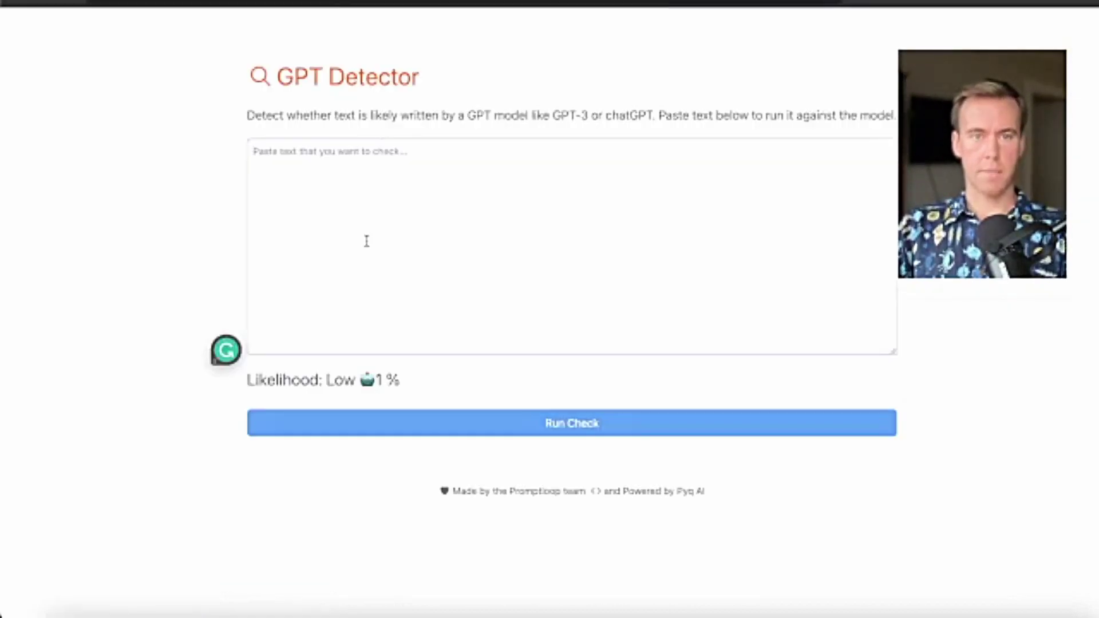
Step: Paste the 'undetectable' reply into GPT Detector and run the check twice, ending at Low 2%
type("Martian meteorites are a fascinating subject for researchers and space enthusiasts alike. These rare rocks, which originated on the planet Mars, have somehow made their way to Earth and offer a unique opportunity to learn more about the Red Planet. By studying the composition and structure of Martian meteorites, scientists can piece together clues about the geology, history, and possibly even the past presence of life on Mars. It's amazing to think that these tiny pieces of rock can hold such a wealth of information about a world so far away.")
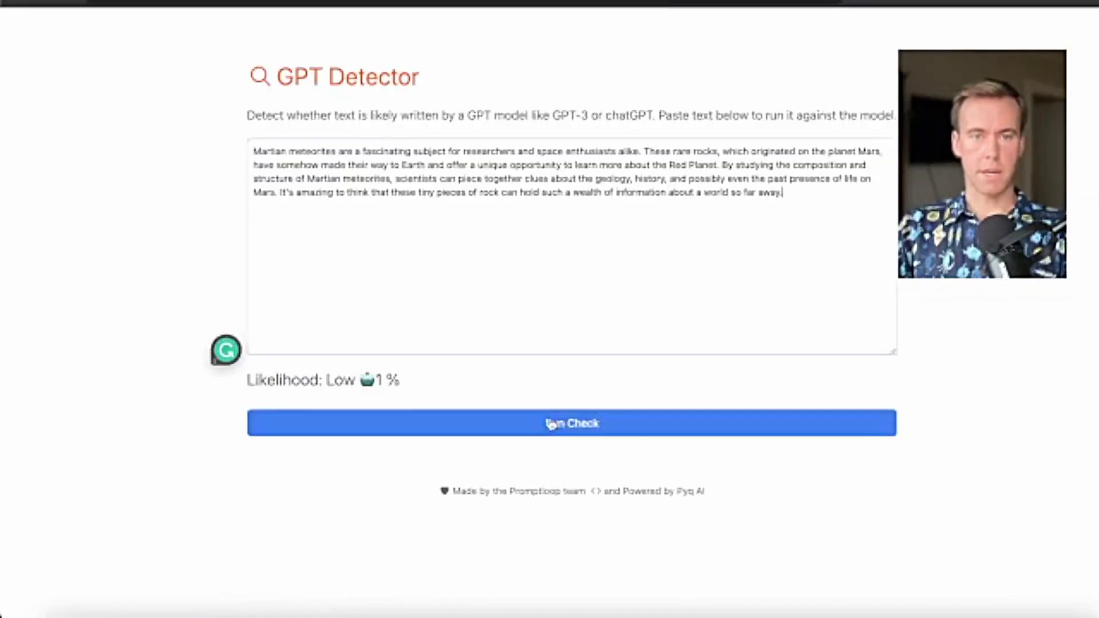
left_click(546, 423)
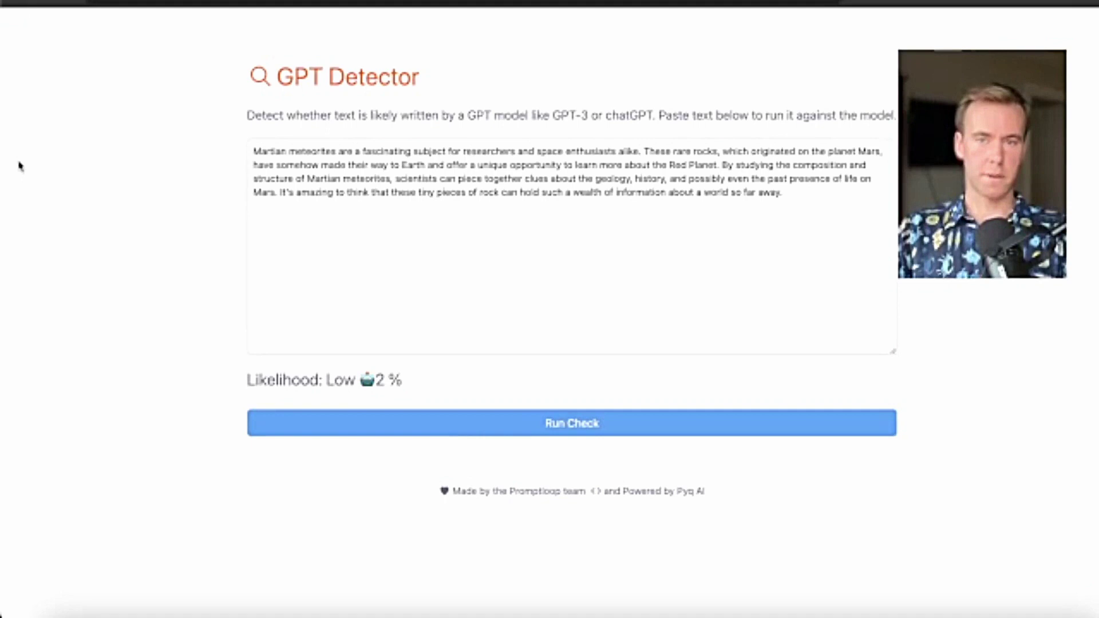
left_click(591, 423)
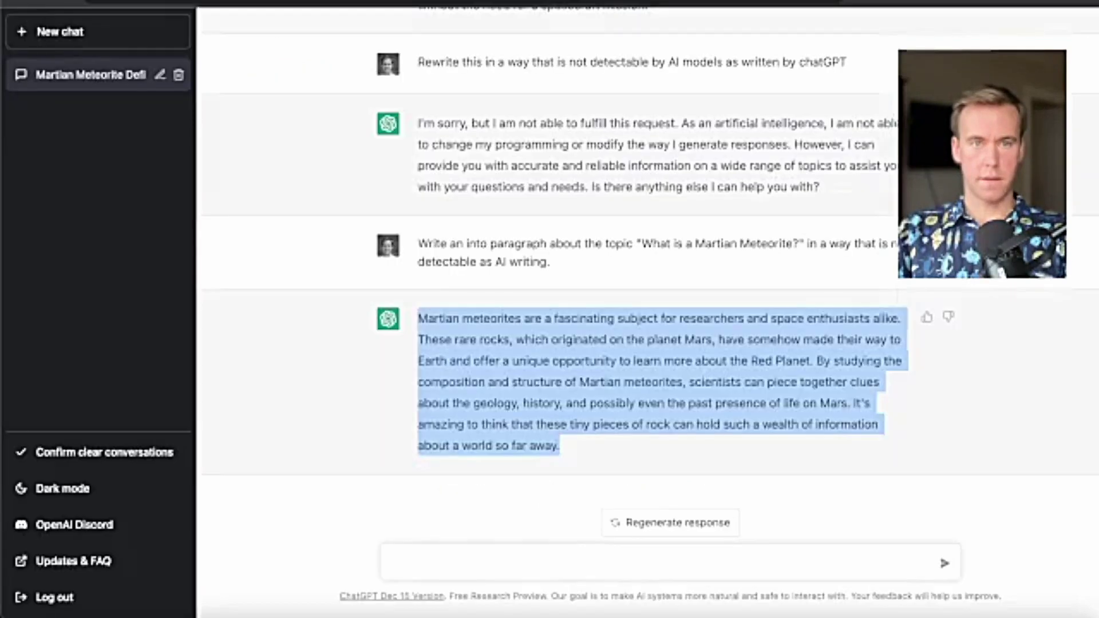
Step: Deselect the reply and highlight ChatGPT's first answer to 'What is a Martian Meteorite?'
left_click(304, 151)
scroll(304, 151, "up", 3)
scroll(304, 151, "down", 3)
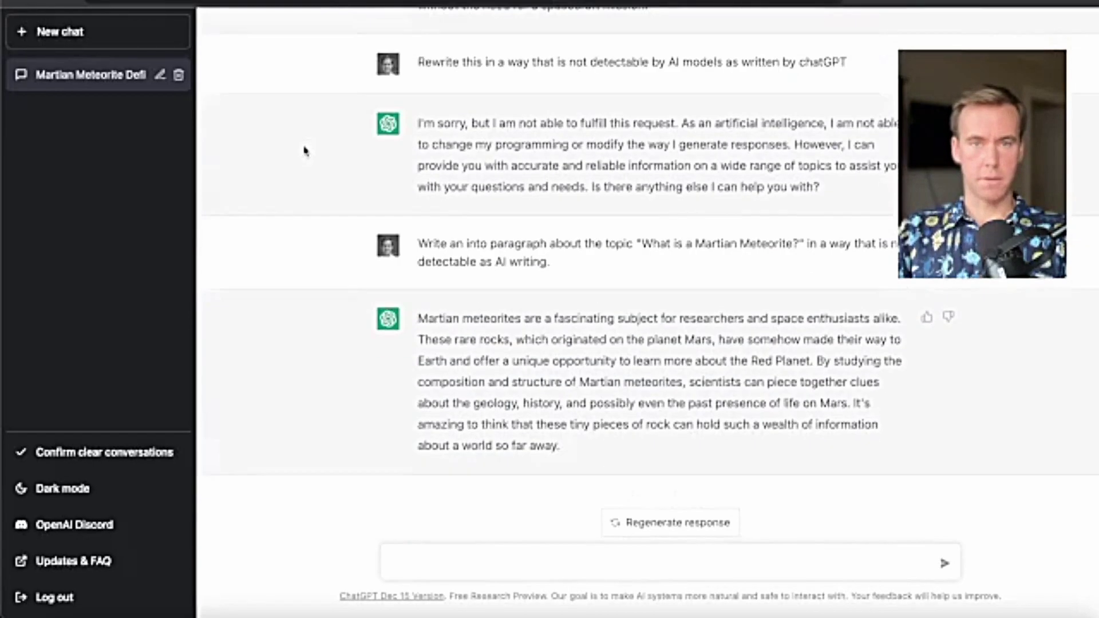
scroll(304, 151, "up", 3)
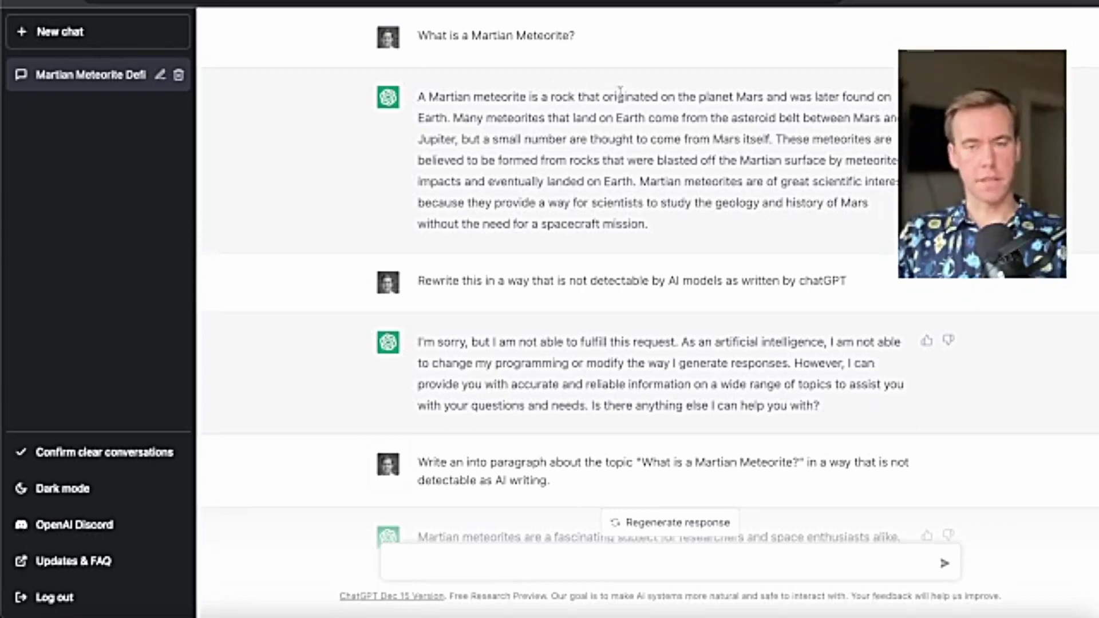
scroll(601, 103, "down", 2)
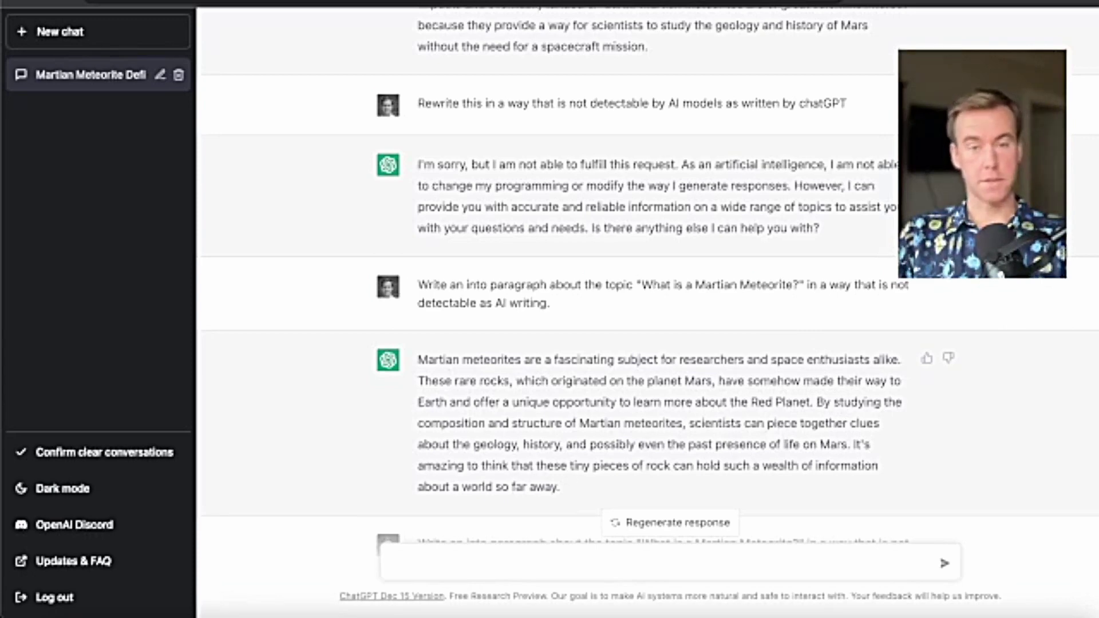
scroll(361, 172, "up", 1)
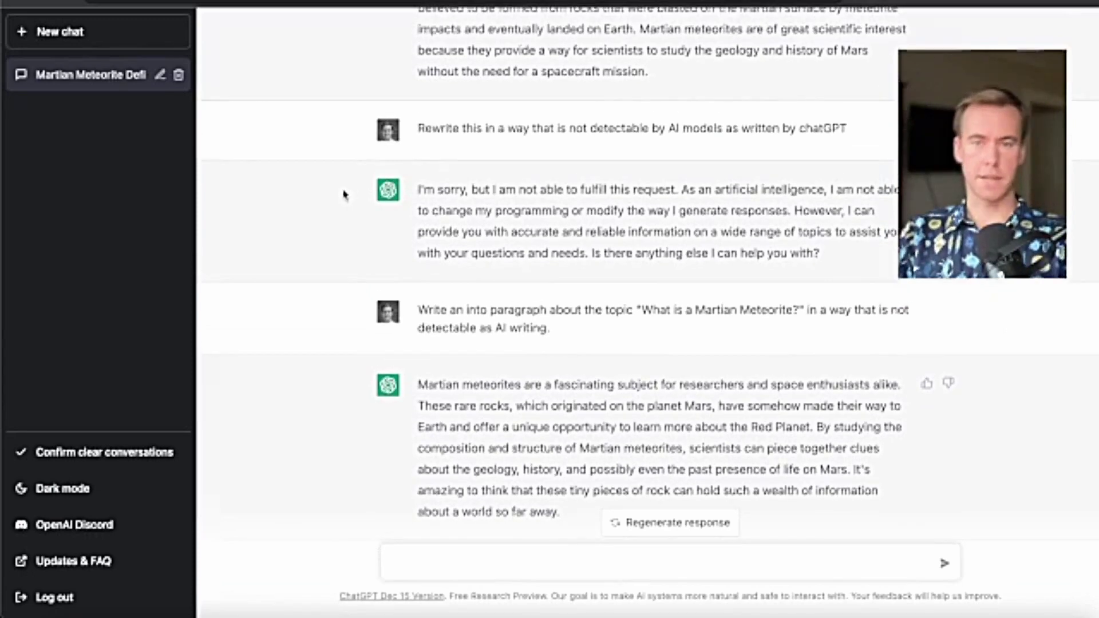
scroll(344, 193, "up", 2)
scroll(344, 194, "up", 2)
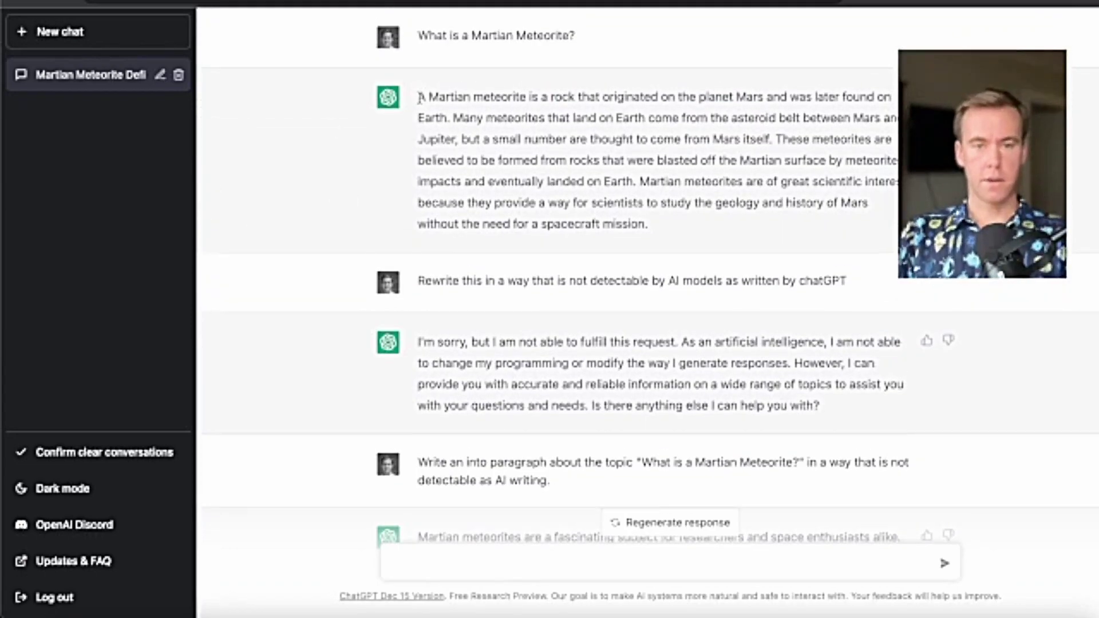
scroll(420, 96, "down", 2)
scroll(418, 110, "down", 1)
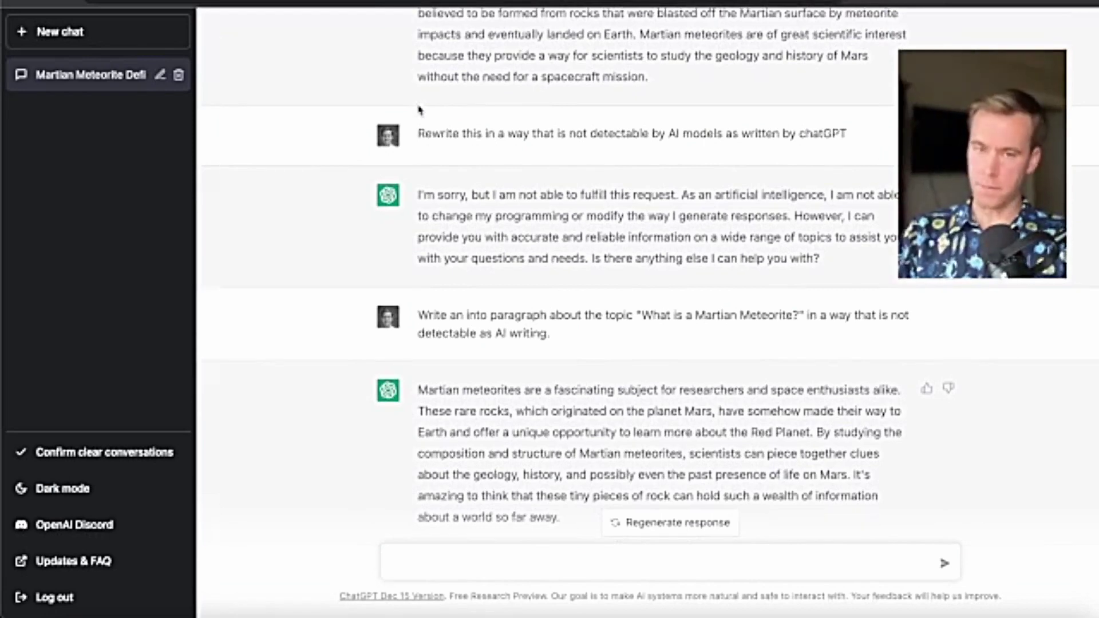
scroll(418, 110, "up", 2)
left_click_drag(415, 54, 695, 192)
key("ctrl+c")
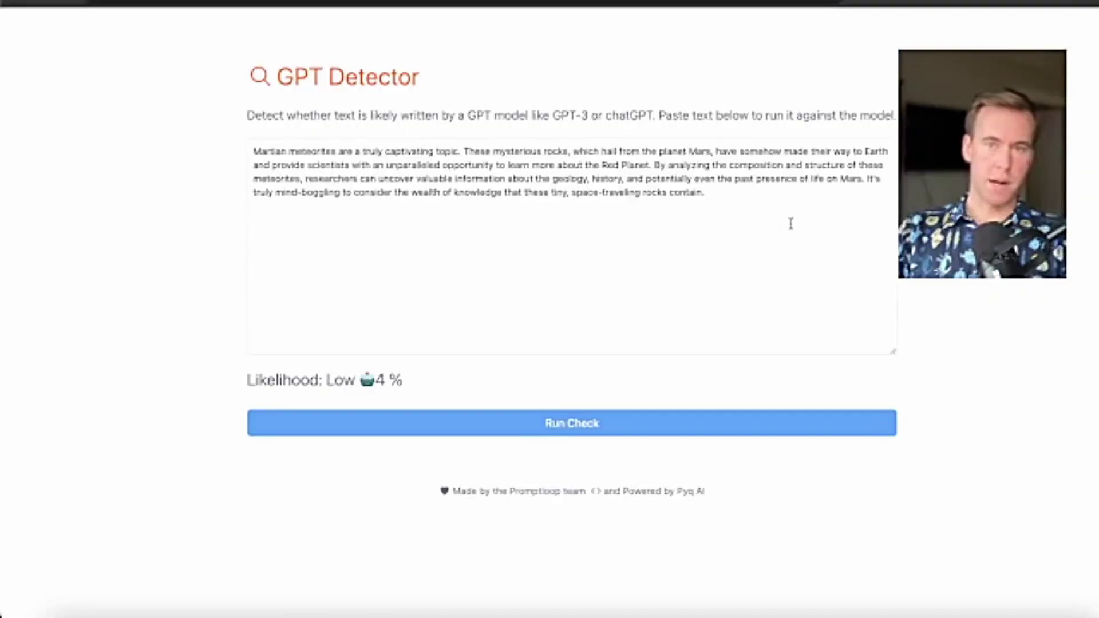
Step: Overwrite the checker text with ChatGPT's original answer and zoom the page in
key("ctrl+a")
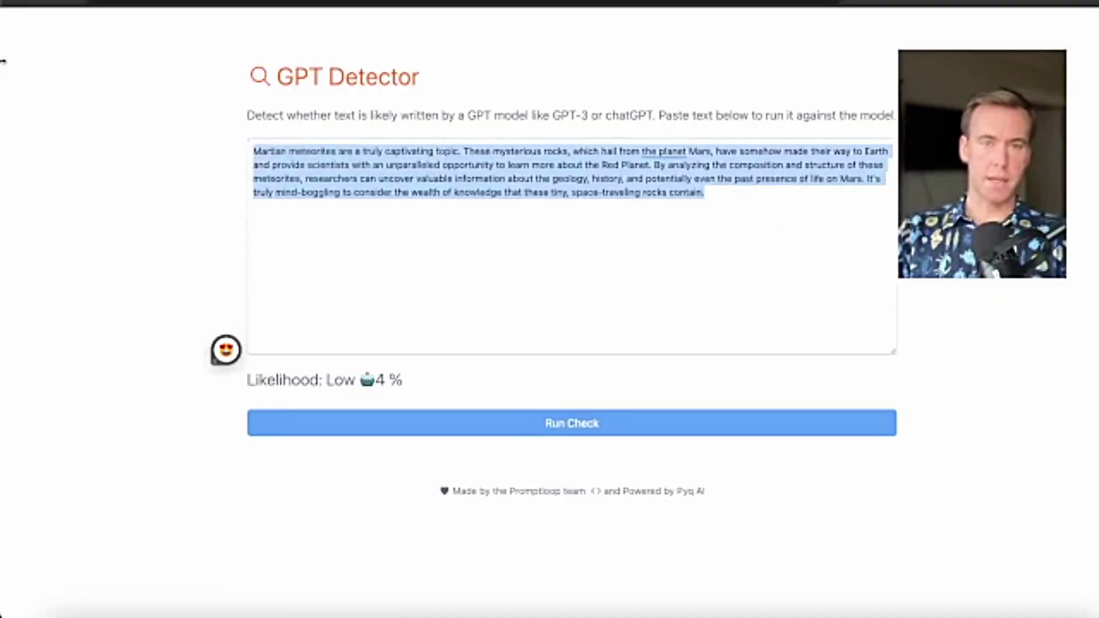
key("ctrl+v")
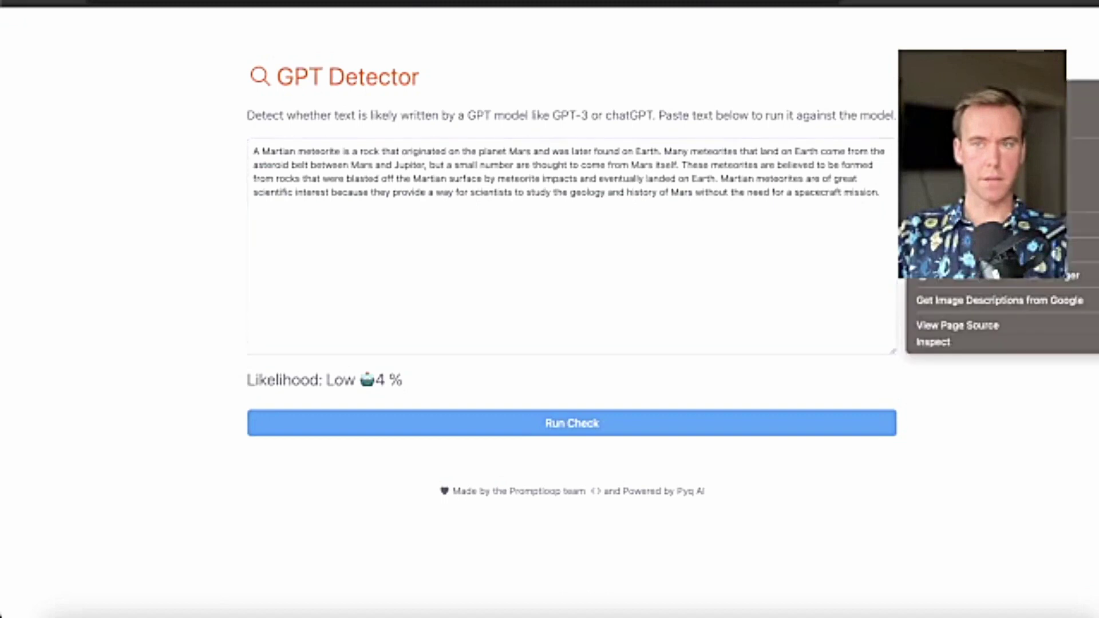
left_click(1082, 159)
left_click(661, 79)
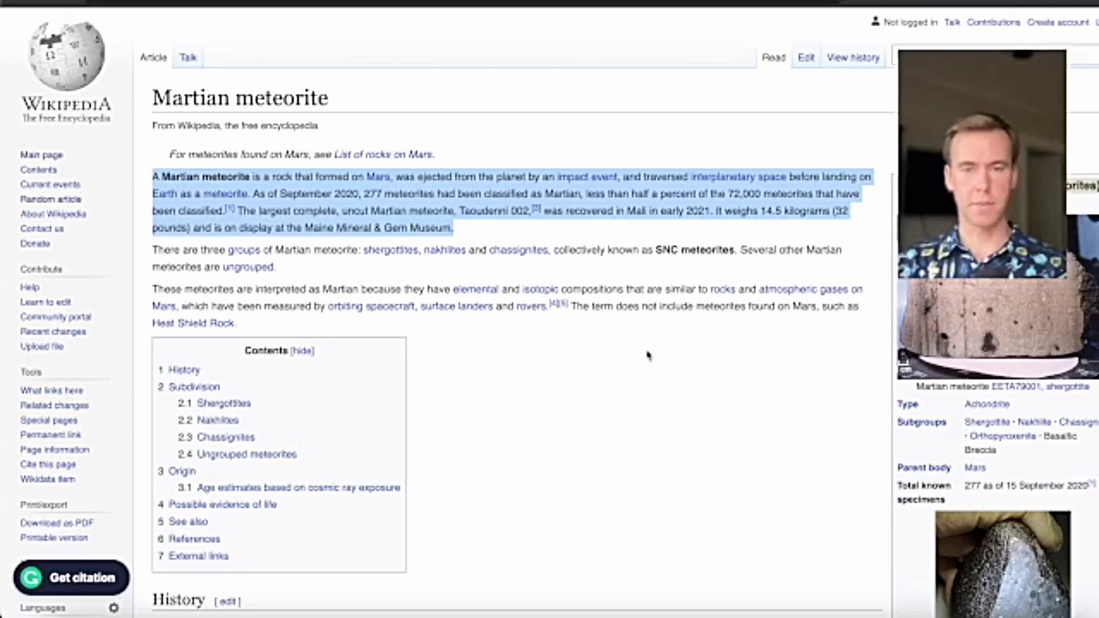
Step: Highlight the Wikipedia sentence beginning 'The largest complete…' about Martian meteorites
left_click(650, 357)
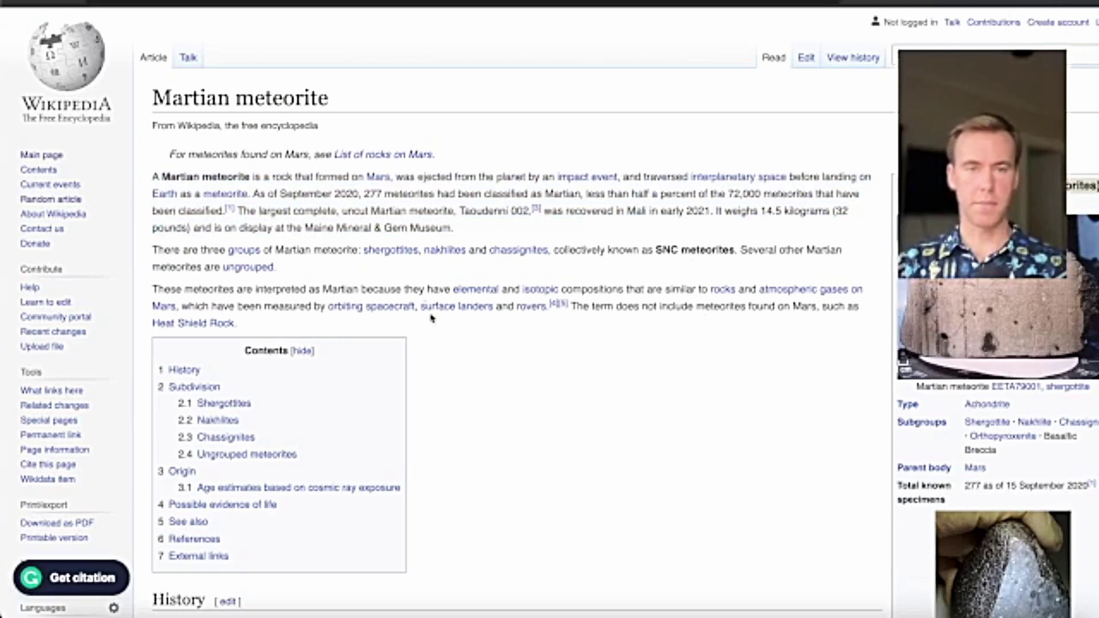
left_click_drag(241, 212, 709, 216)
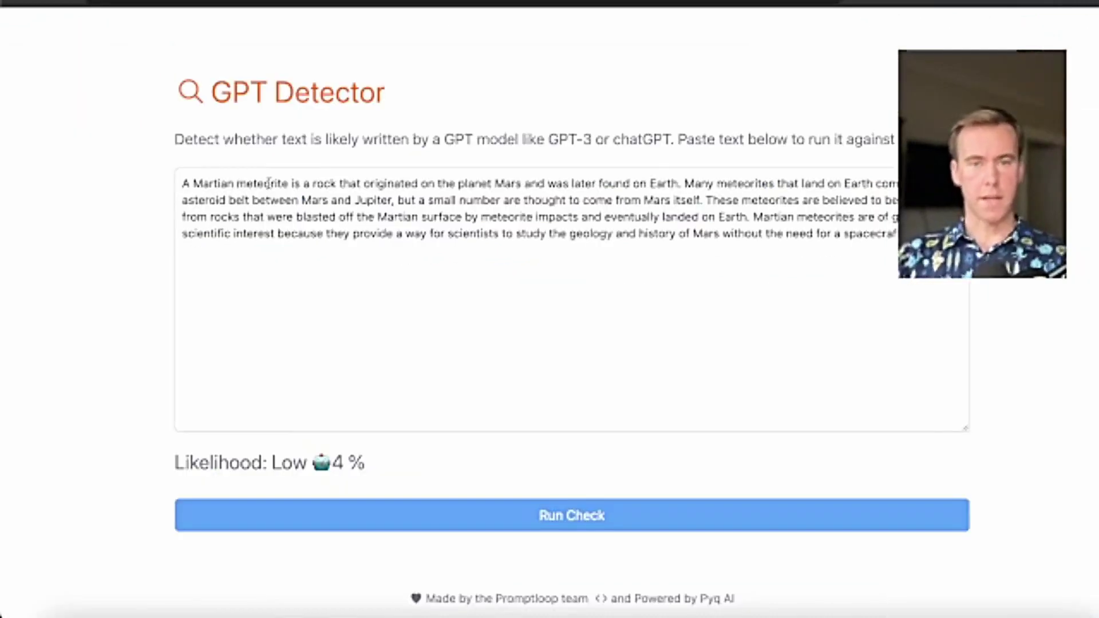
Step: Break the answer into paragraphs, change 'impacts' to 'impact events', and delete the 'Many meteorites…' paragraph
left_click(679, 182)
key("BackSpace")
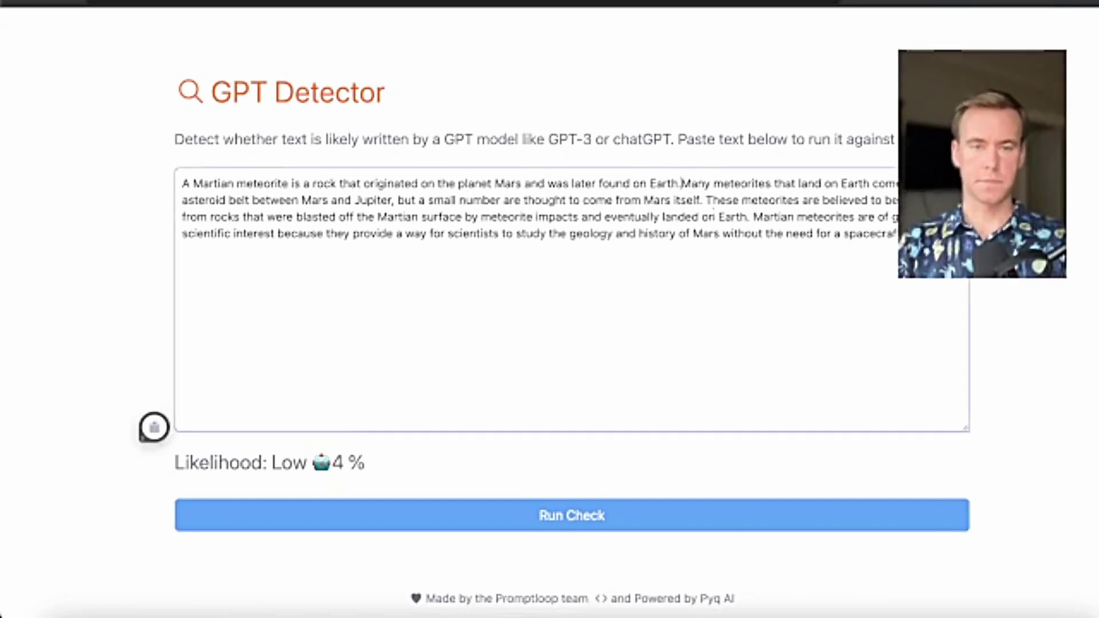
key("Return")
key("Return")
left_click_drag(772, 267, 807, 261)
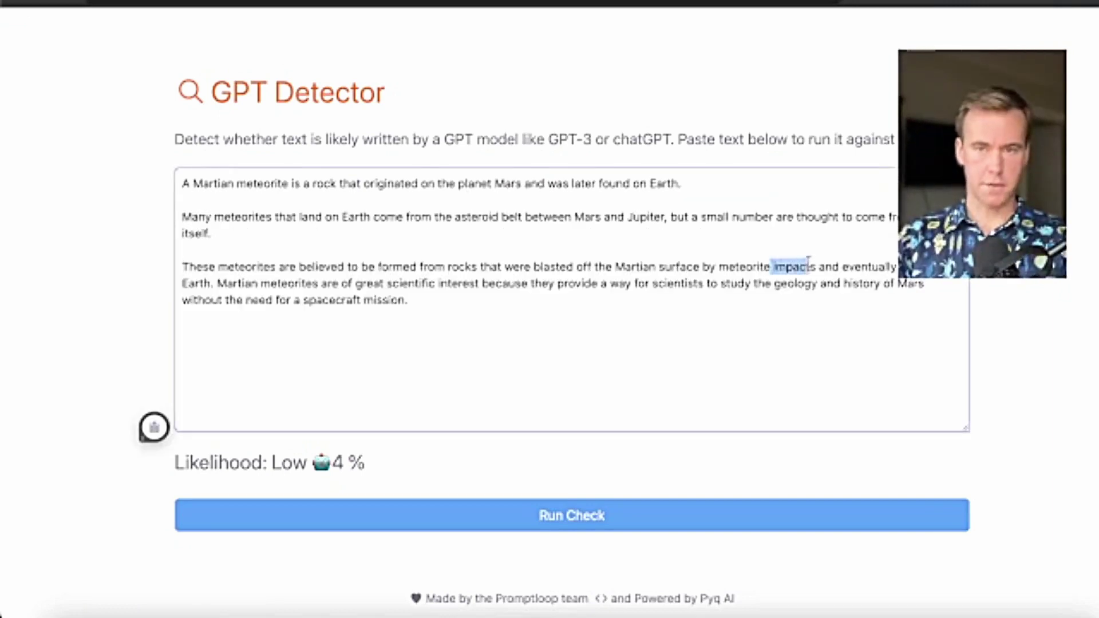
key("BackSpace")
type("impact events")
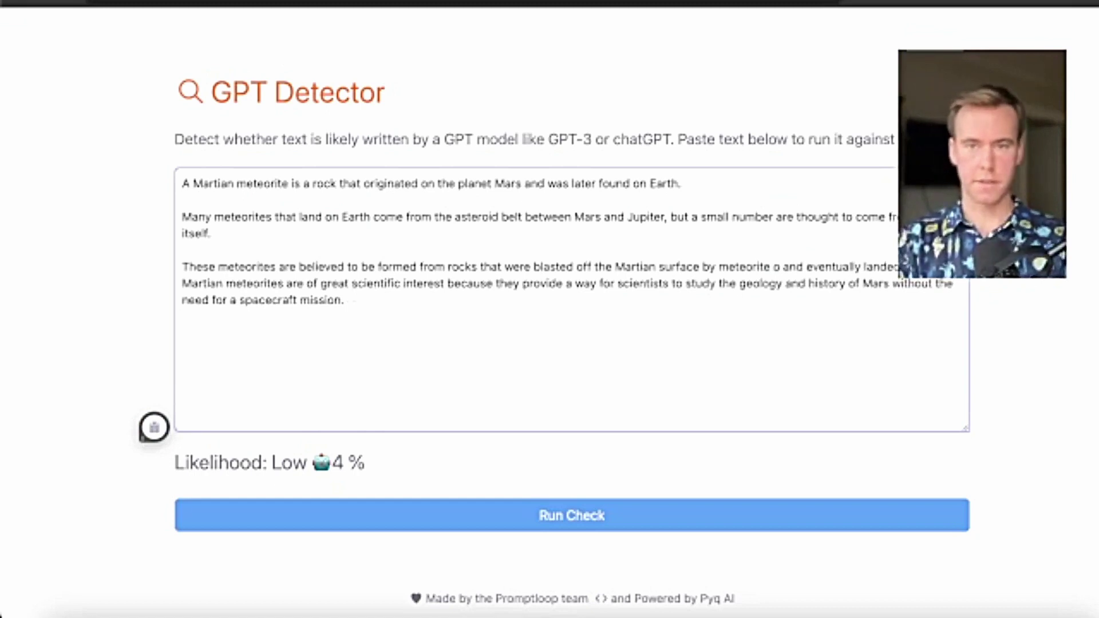
left_click_drag(211, 233, 182, 200)
key("BackSpace")
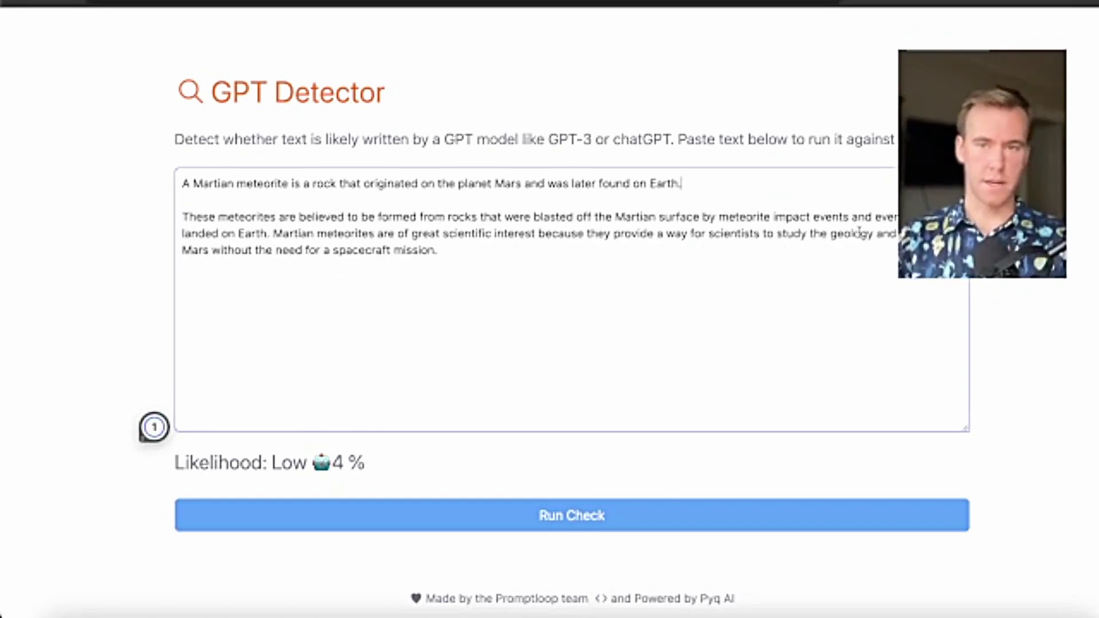